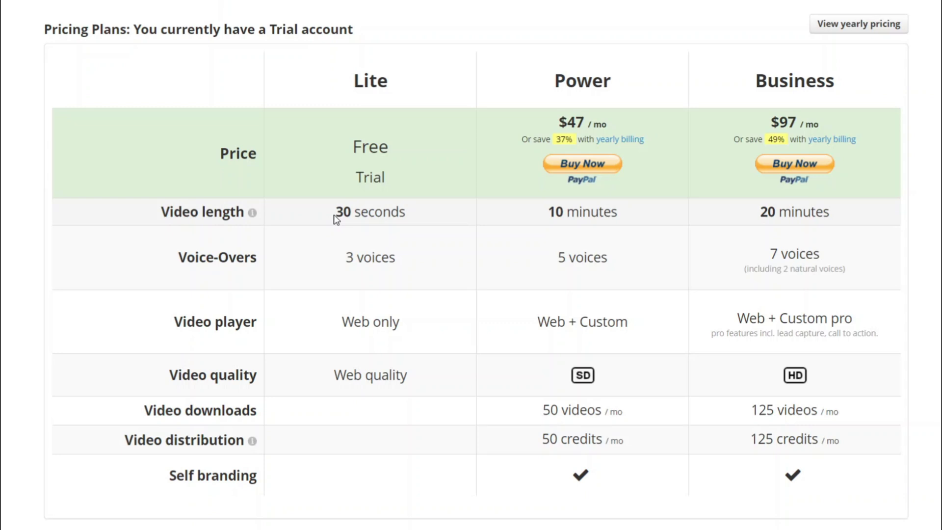
Highlight the Lite plan's 30-second limit and the Power plan's 5 voices, then go to the PLR article.
left_click_drag(334, 217, 419, 234)
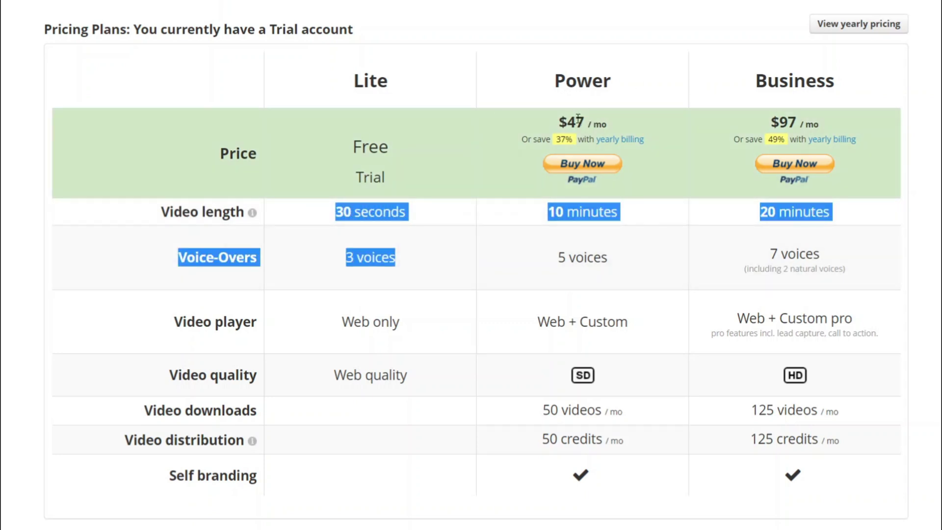
left_click(563, 220)
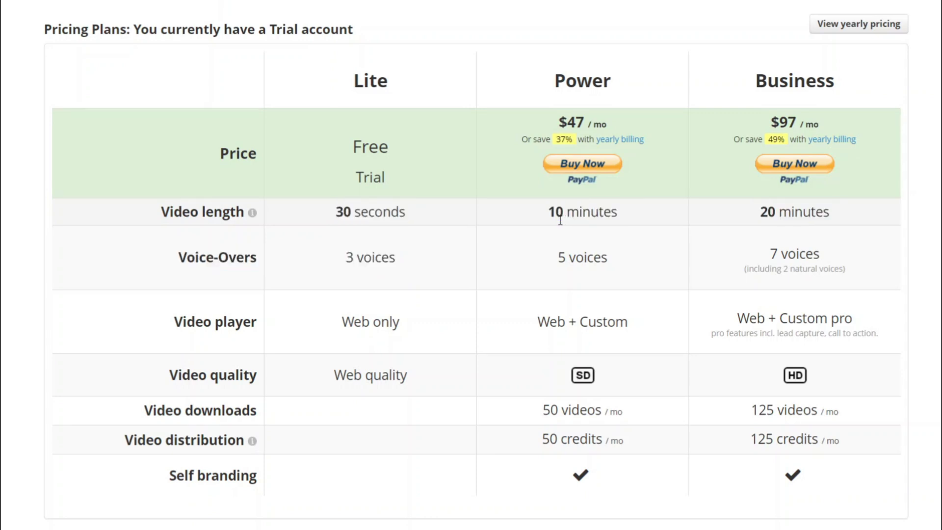
left_click_drag(559, 259, 611, 265)
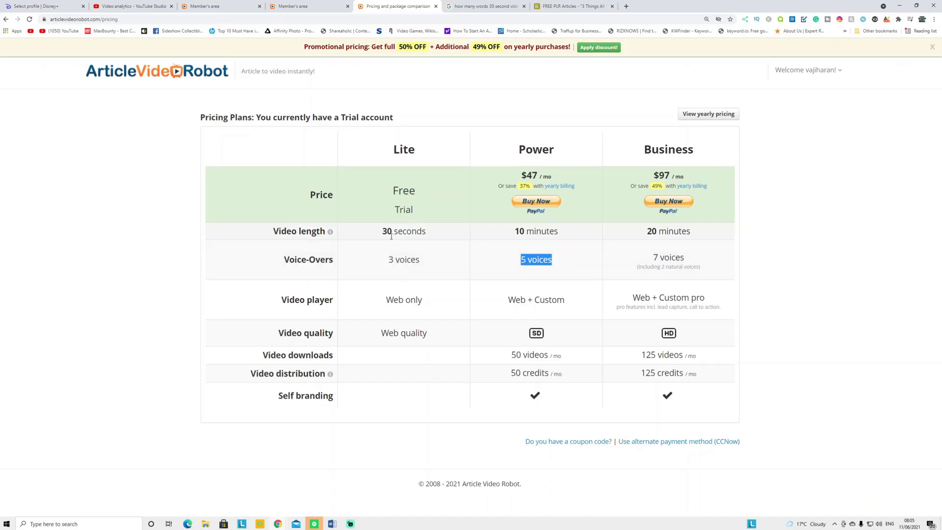
left_click_drag(380, 233, 412, 231)
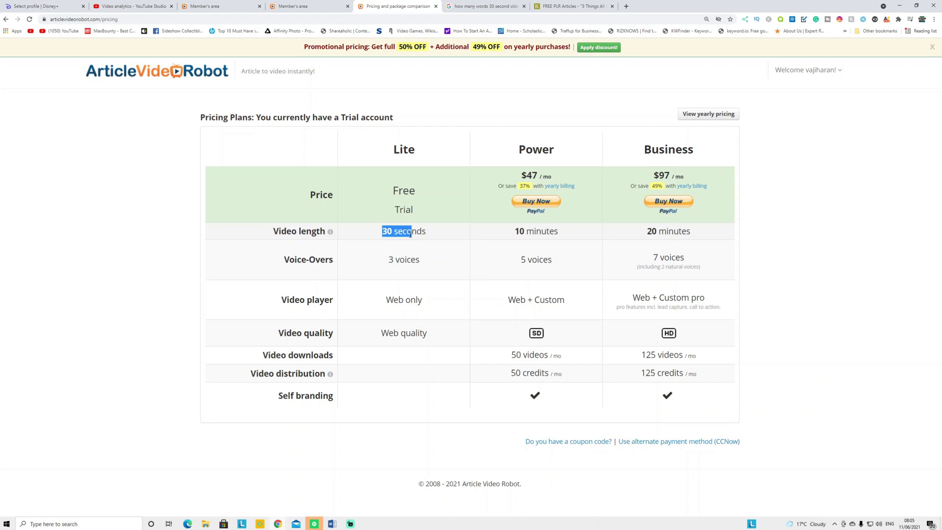
left_click(562, 10)
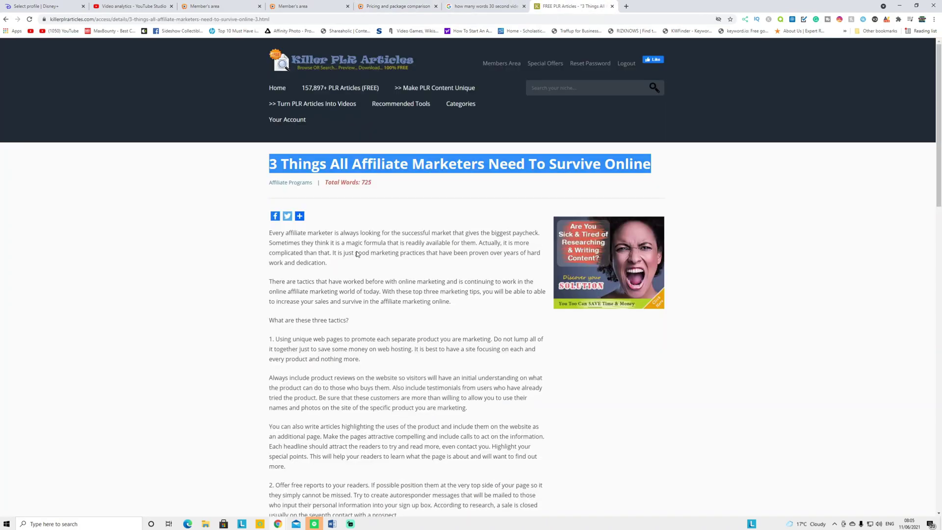
Skim the affiliate marketing article, then return to the Article Video Robot pricing comparison table.
scroll(357, 254, "down", 10)
scroll(337, 266, "up", 10)
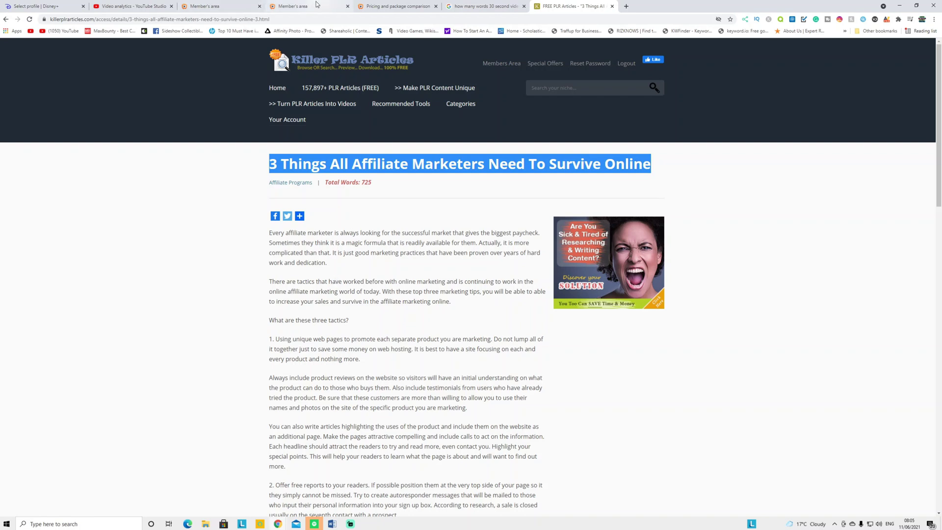
left_click(294, 6)
left_click(390, 6)
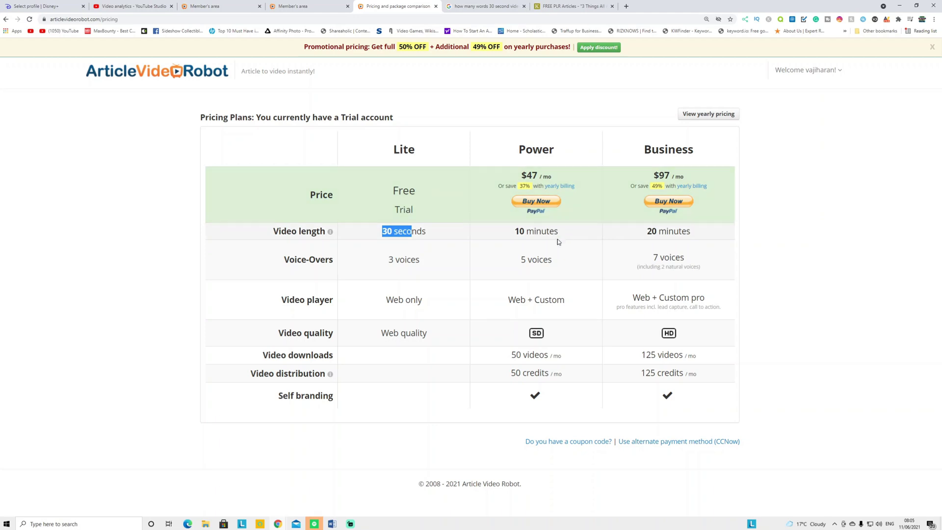
Pick the Whiteboard style on the dashboard and launch the one-click article to video maker.
left_click(203, 7)
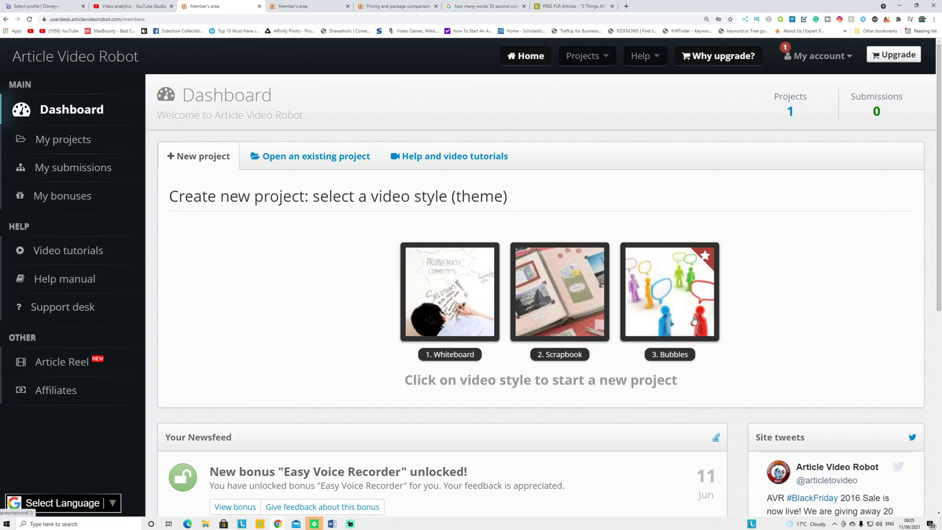
left_click(452, 306)
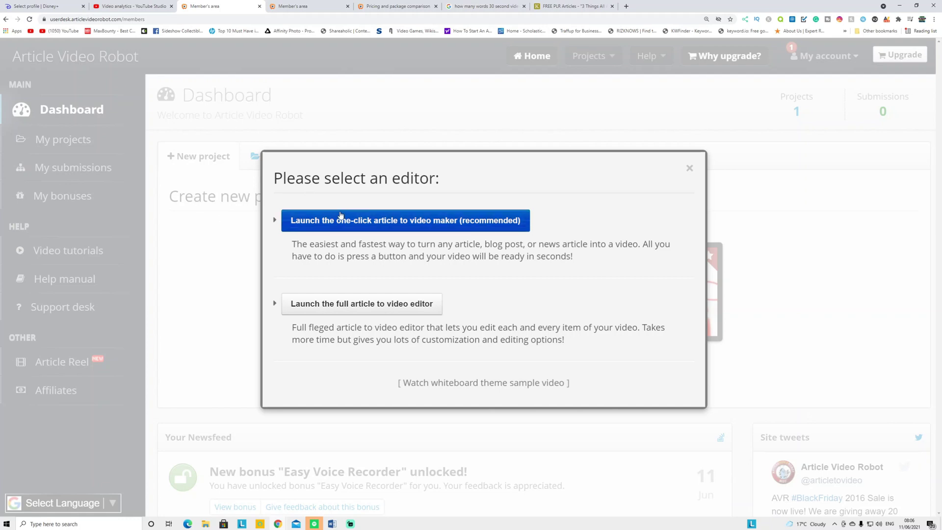
left_click(374, 227)
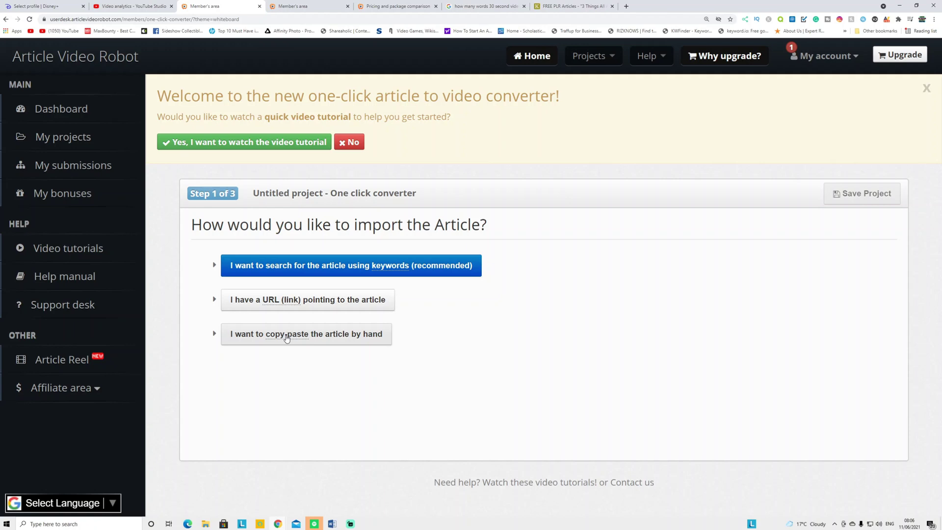
Choose manual pasting and paste in the title '3 Things All Affiliate Marketers Need To Survive Online'.
left_click(287, 337)
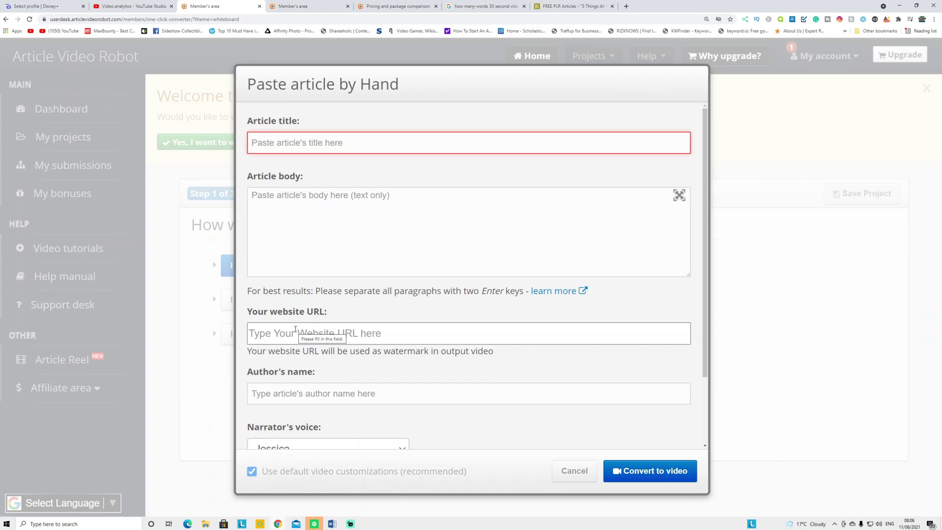
left_click(565, 6)
scroll(403, 291, "up", 5)
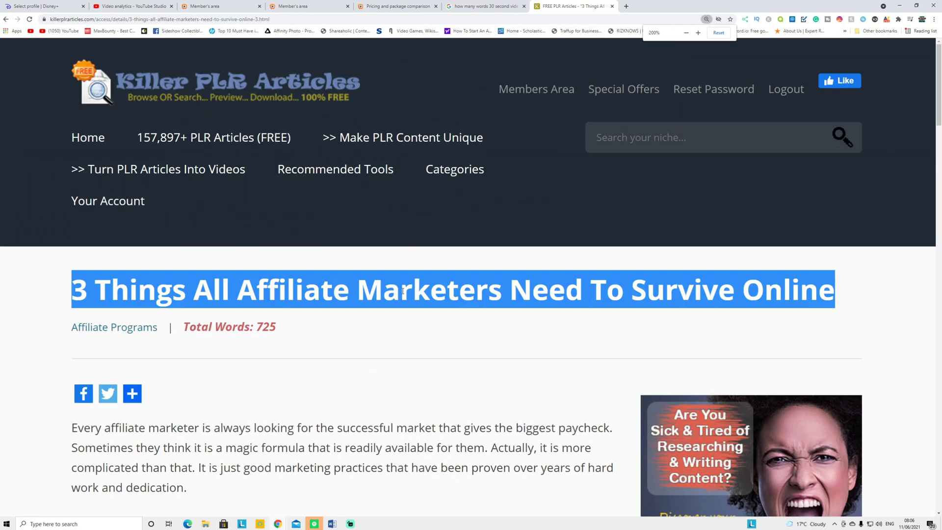
right_click(228, 271)
left_click(250, 284)
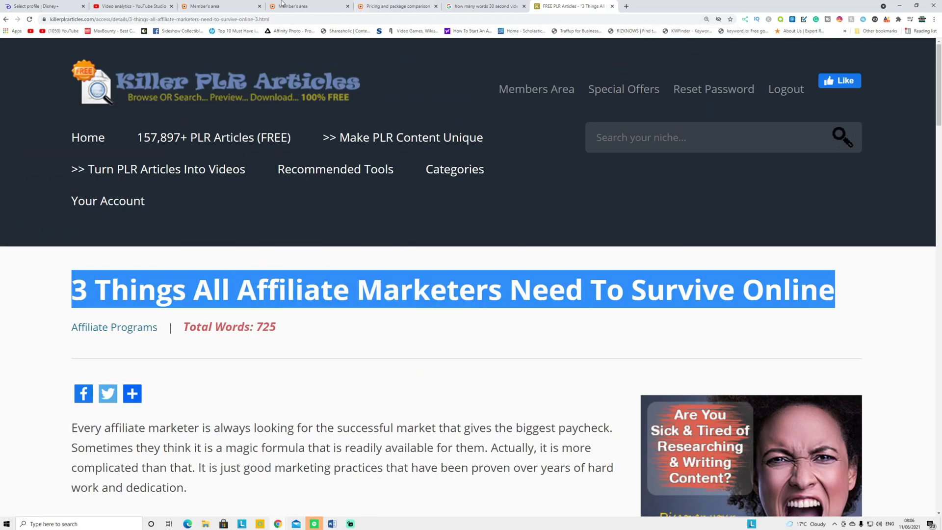
left_click(207, 7)
key("ctrl+v")
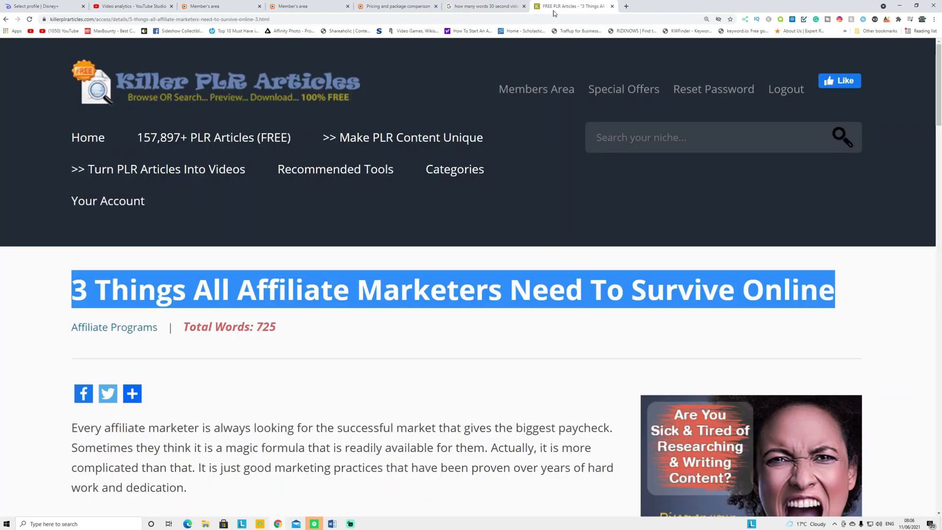
Copy the article's first paragraph from the PLR page into the article body field.
left_click(566, 7)
scroll(241, 301, "down", 3)
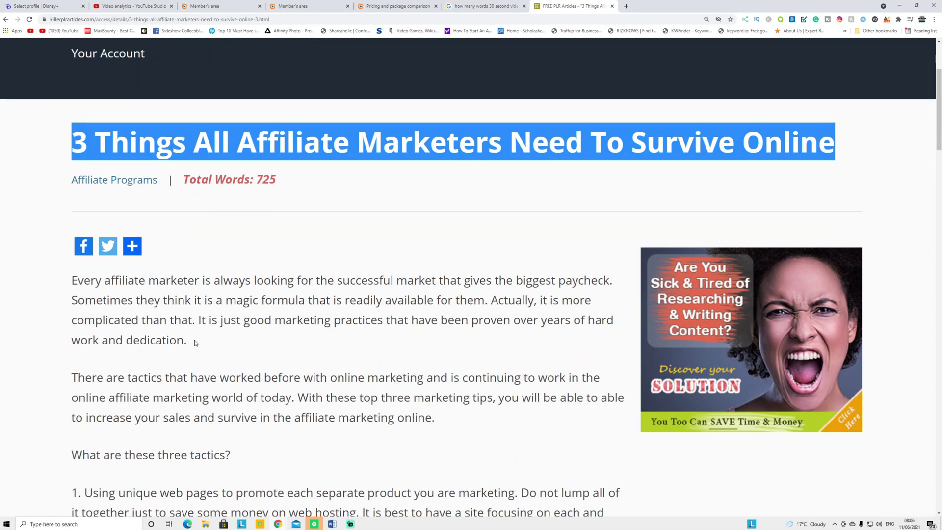
left_click_drag(196, 343, 73, 280)
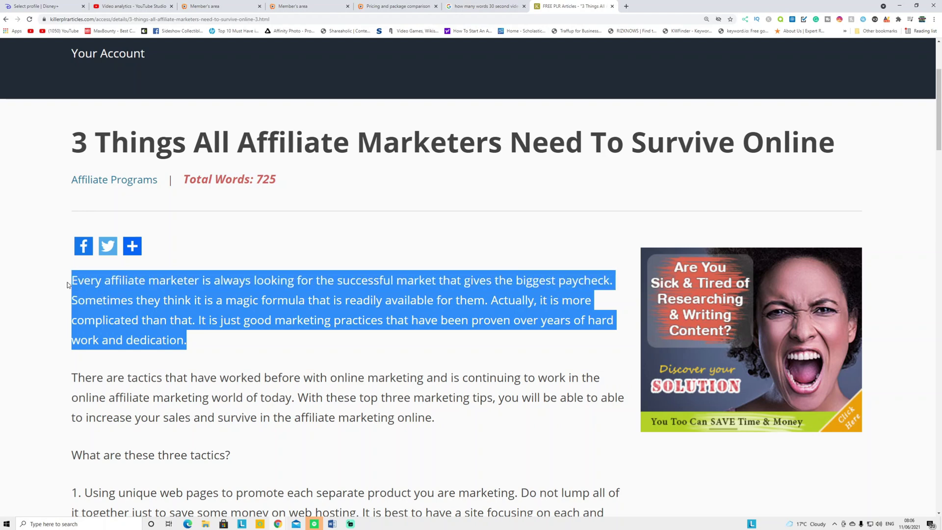
left_click(216, 6)
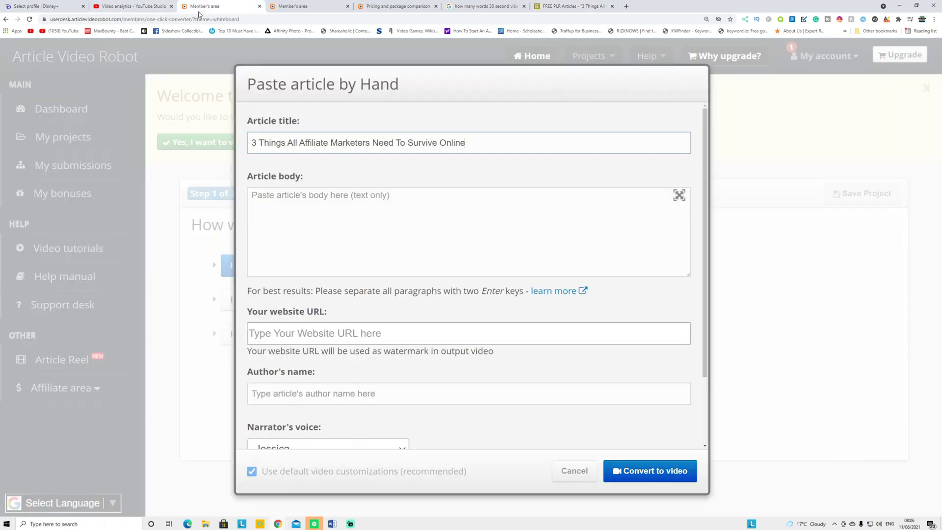
left_click(299, 233)
key("ctrl+v")
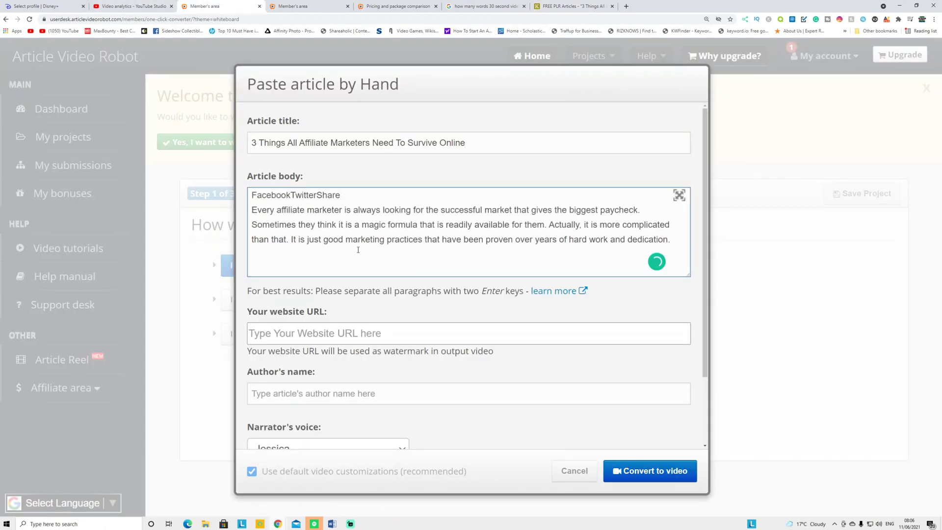
Set the narrator voice to Mike.
scroll(358, 250, "down", 2)
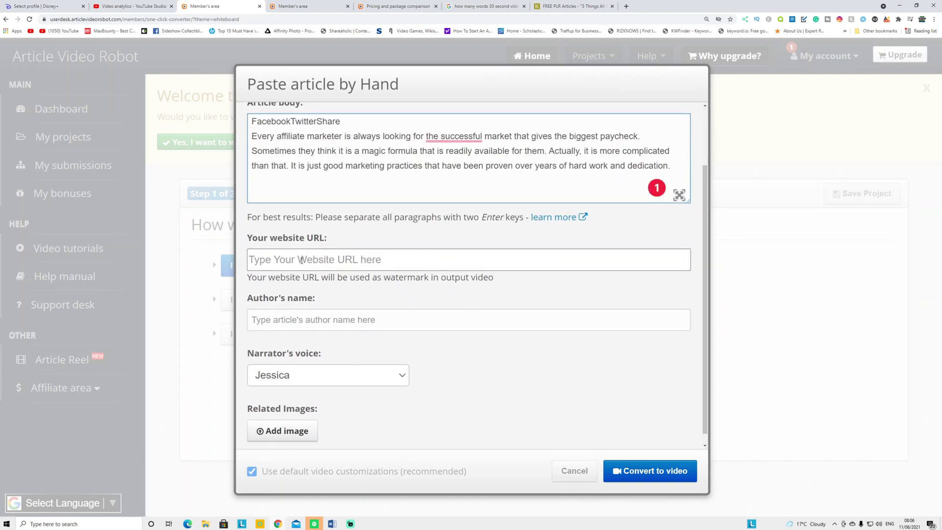
left_click(347, 376)
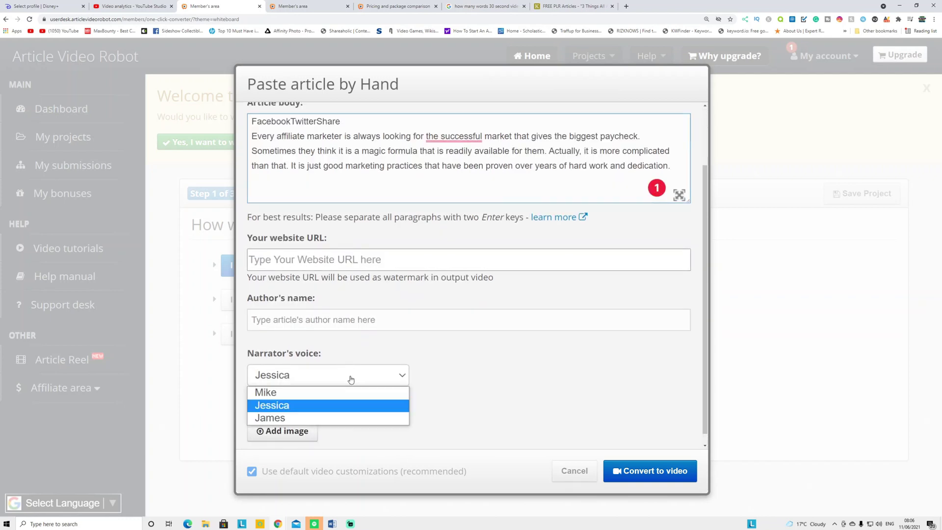
left_click(273, 393)
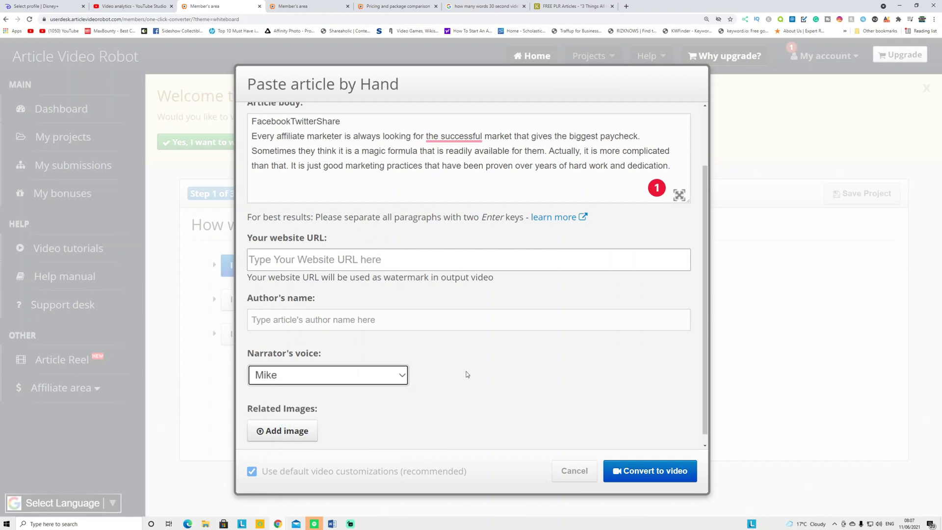
scroll(468, 375, "down", 1)
Convert the article to video, play its instant preview, and return to the processing page.
left_click(646, 471)
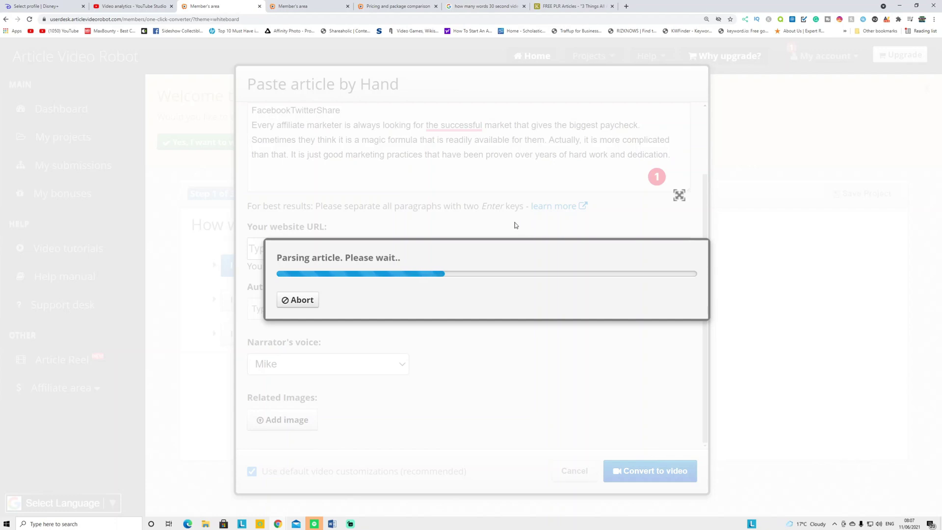
left_click(299, 7)
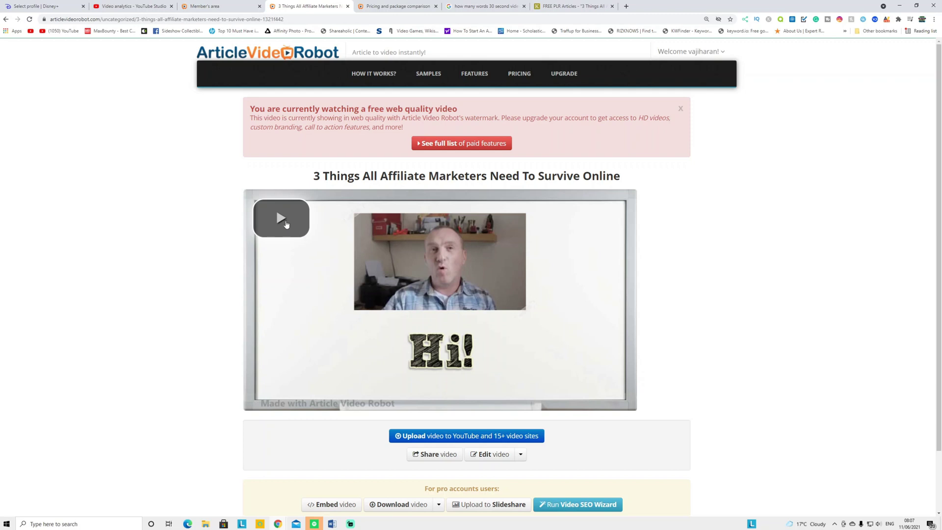
left_click(284, 223)
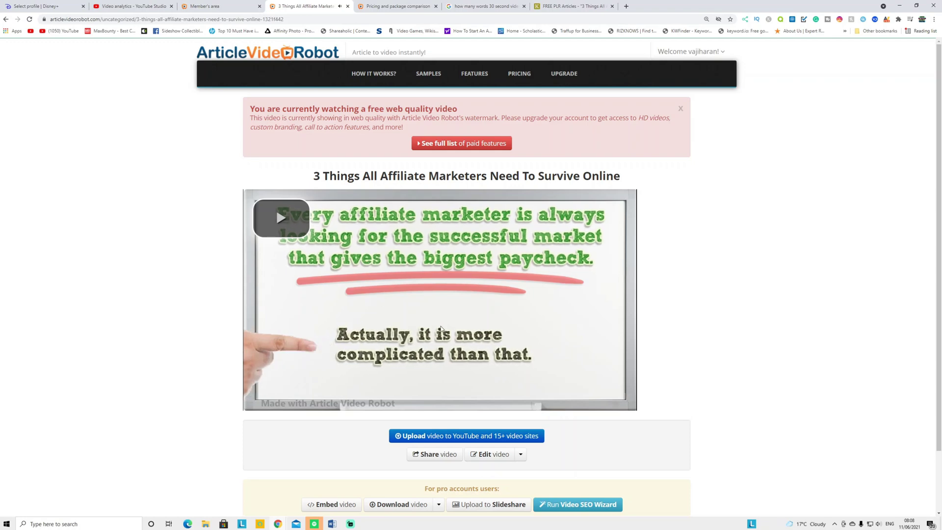
left_click(221, 5)
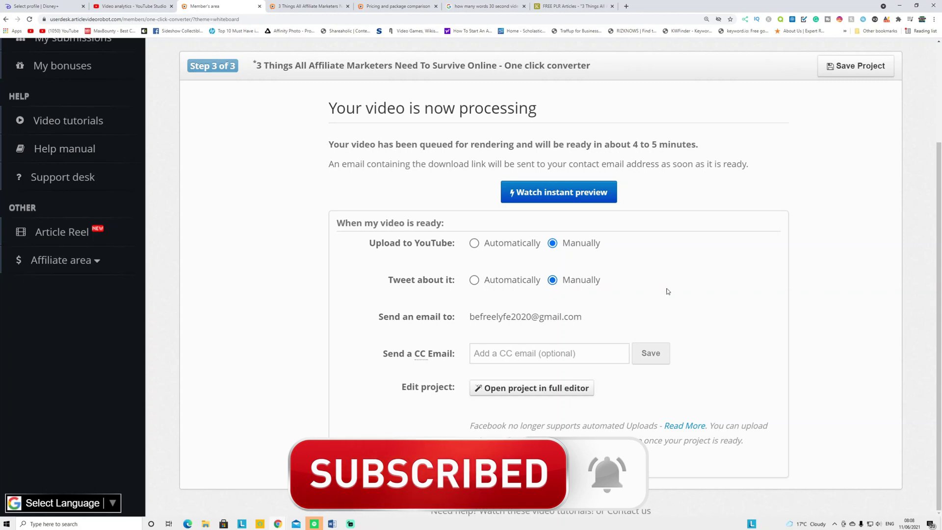
Open the video's page and load the project into the full editor.
scroll(740, 193, "up", 3)
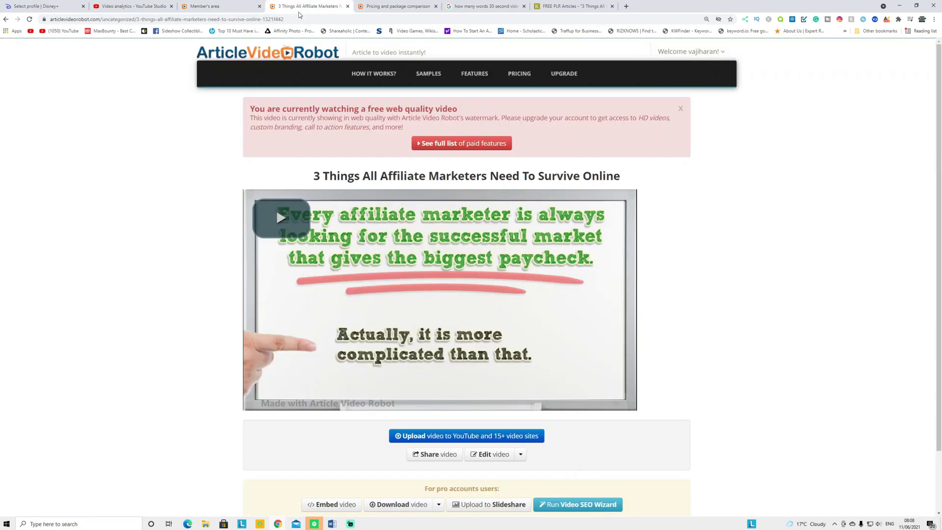
left_click(308, 6)
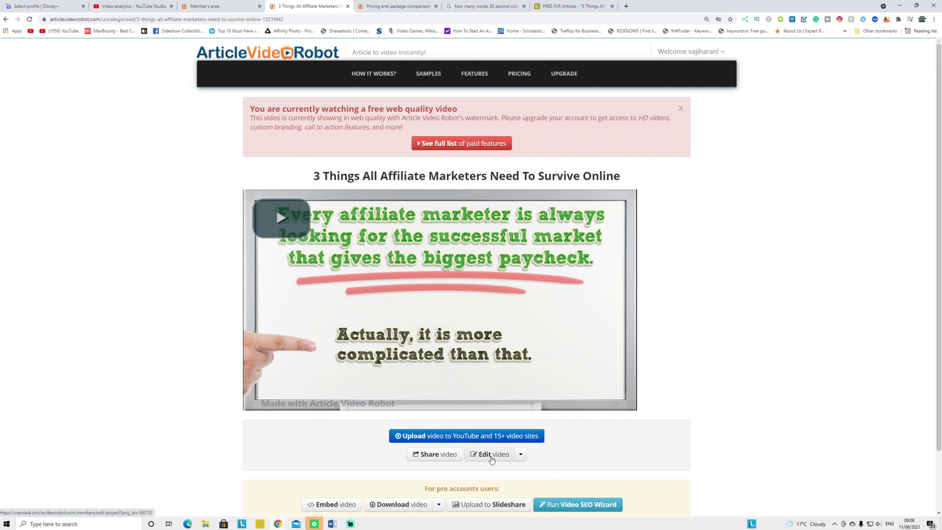
left_click(492, 459)
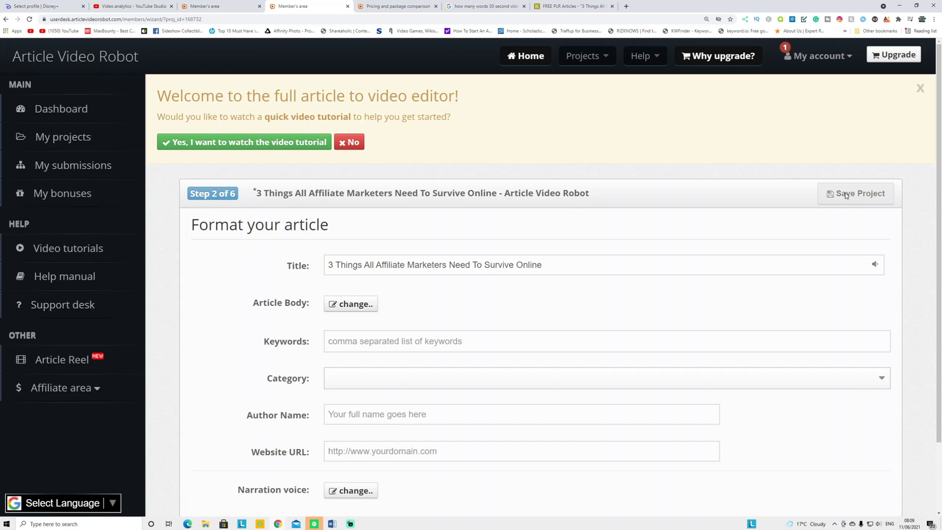
Advance the editor to Step 3 of 6, showing frame #1's four sentence items.
scroll(844, 221, "down", 2)
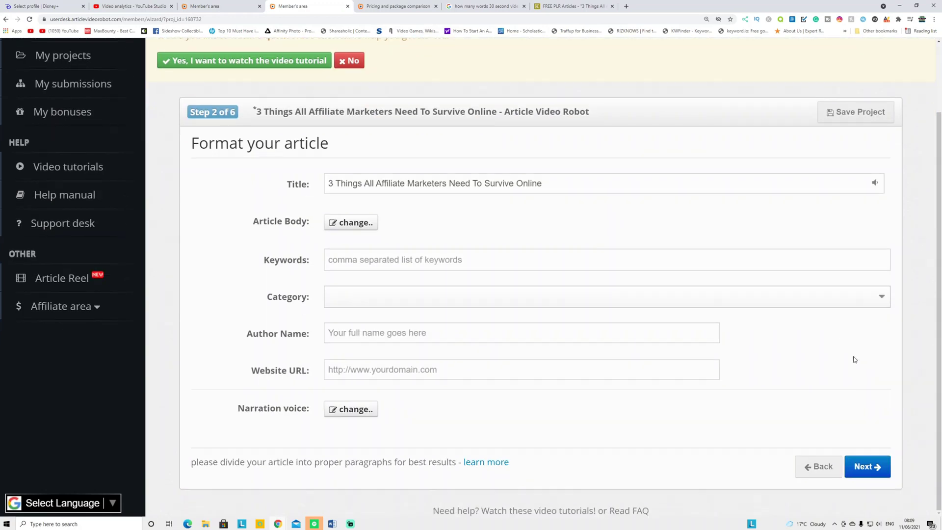
left_click(860, 469)
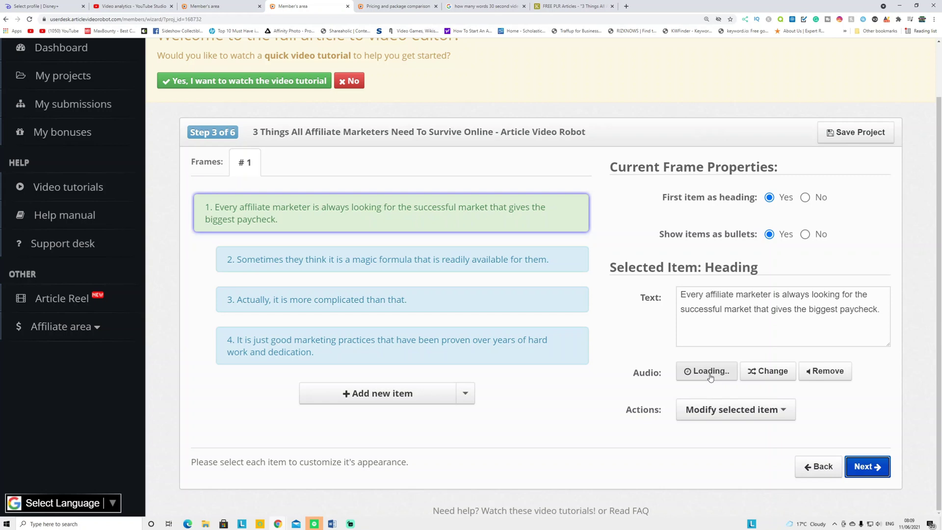
Move past the Contact information step on to Step 5, Video customization.
left_click(867, 468)
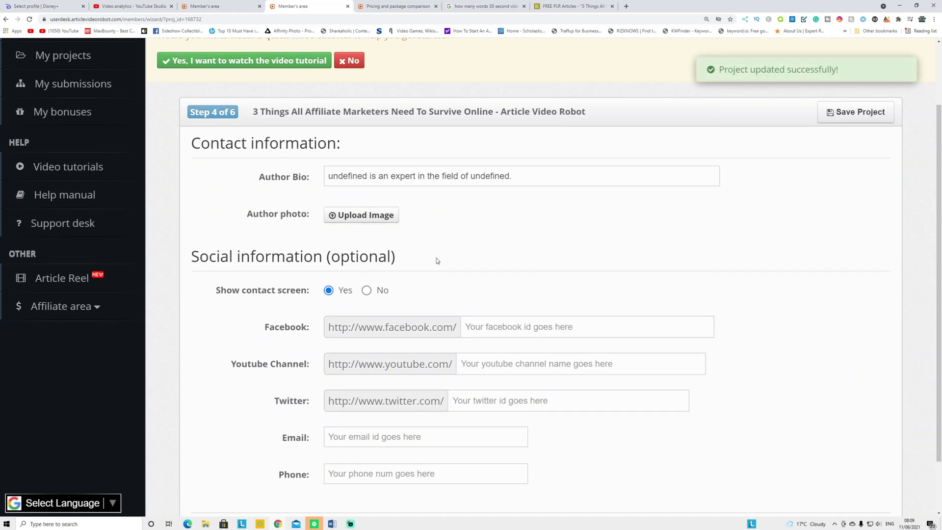
scroll(421, 237, "down", 2)
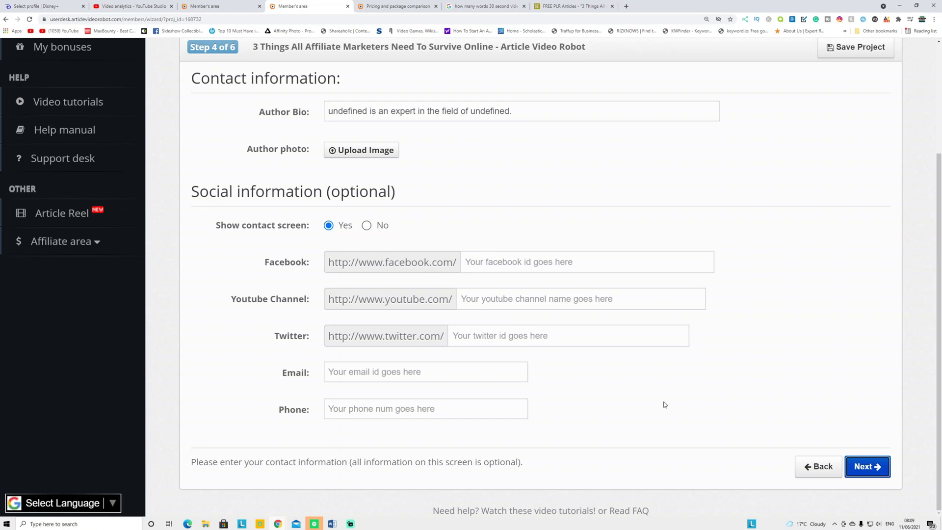
left_click(865, 473)
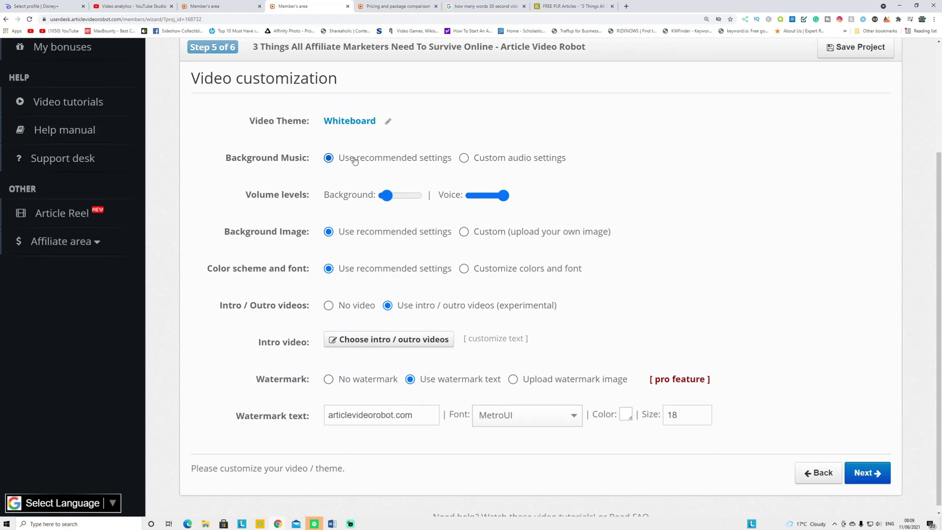
Open the Video Theme dropdown and keep the whiteboard theme selected.
left_click(391, 127)
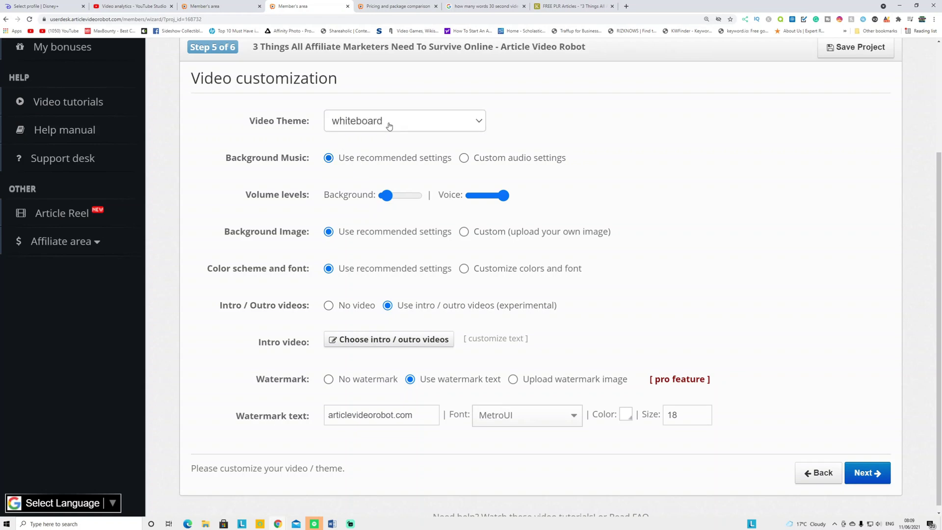
left_click(390, 127)
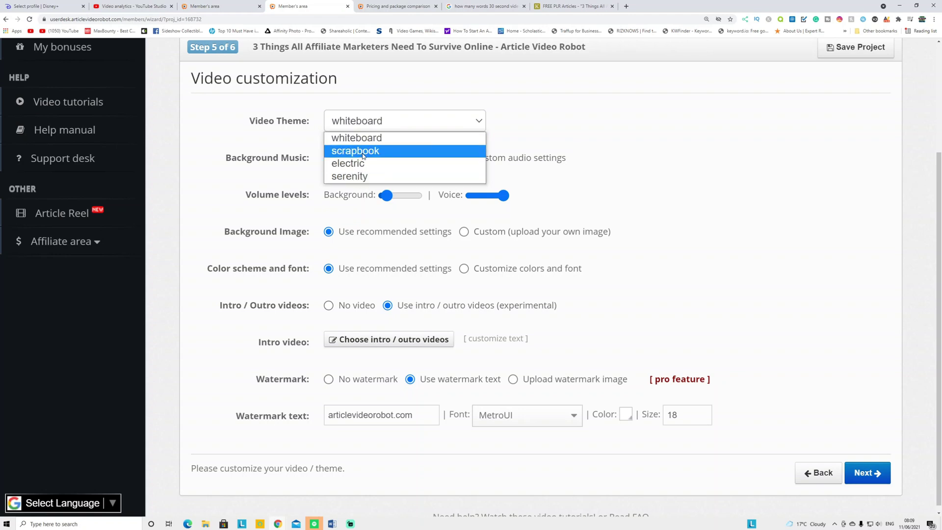
left_click(579, 144)
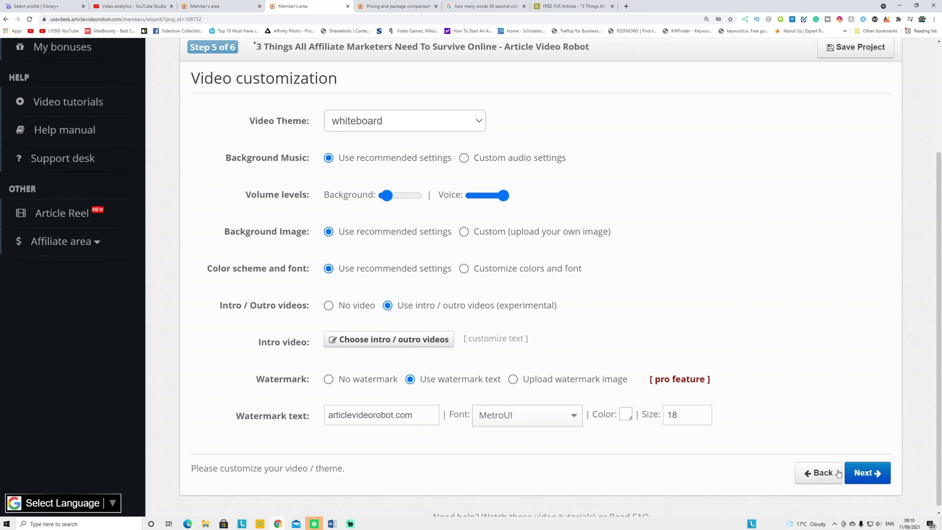
Queue the customized video for rendering and view both queued projects in My projects.
left_click(862, 473)
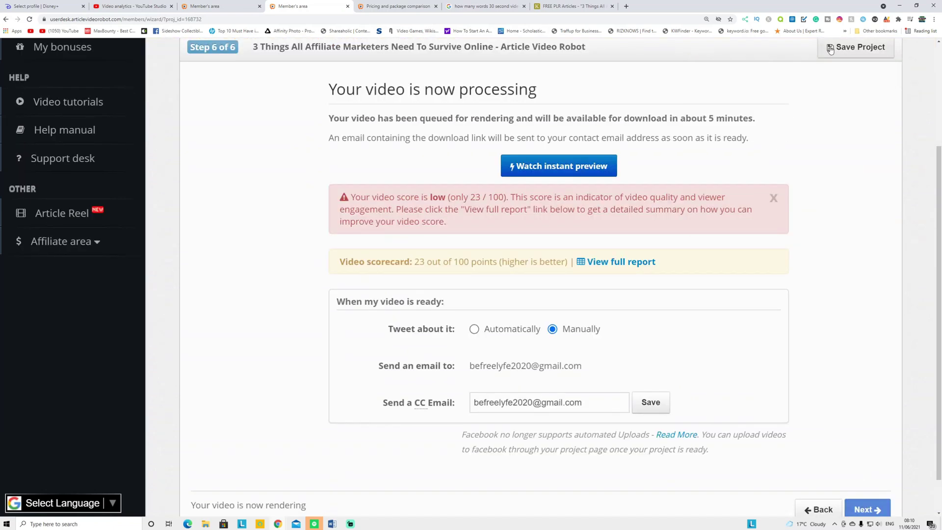
scroll(79, 142, "up", 3)
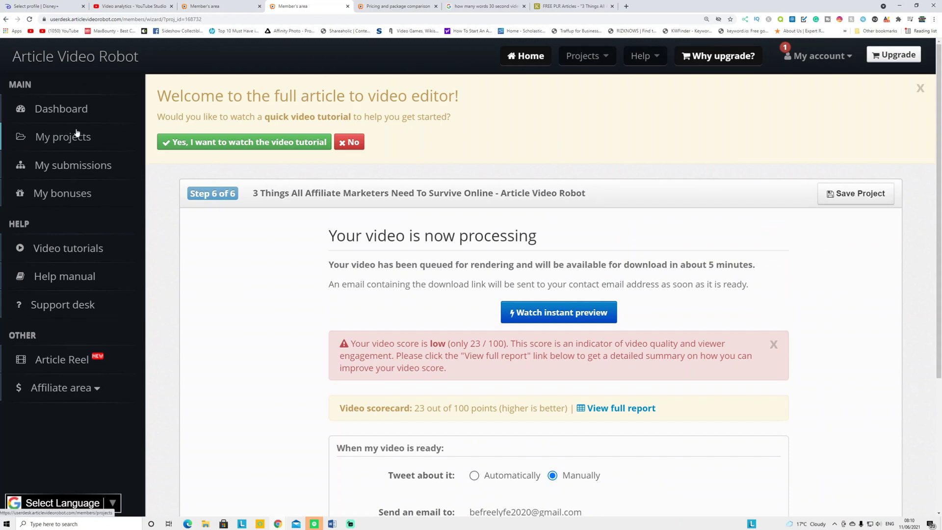
left_click(81, 142)
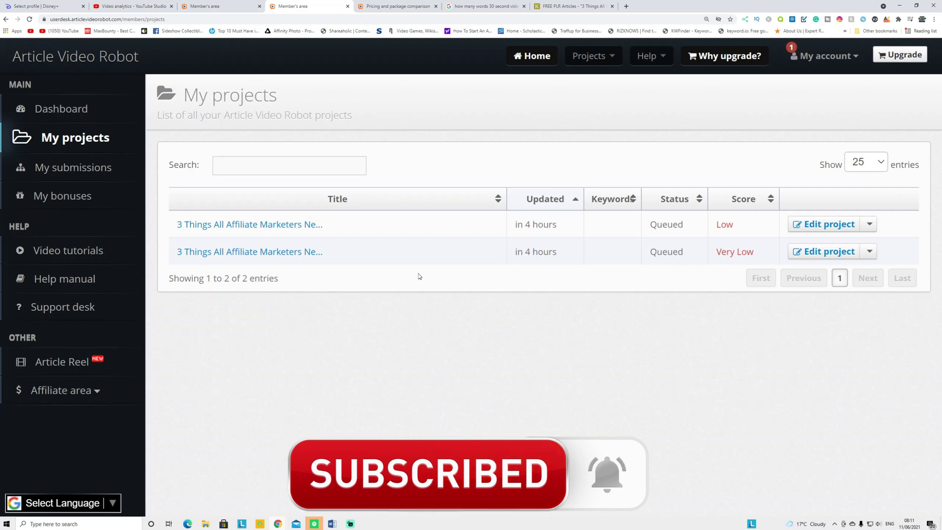
Skip the still-encoding second project and open the finished '3 Things All Affiliate Marketers Need To Survive Online' video.
left_click(279, 253)
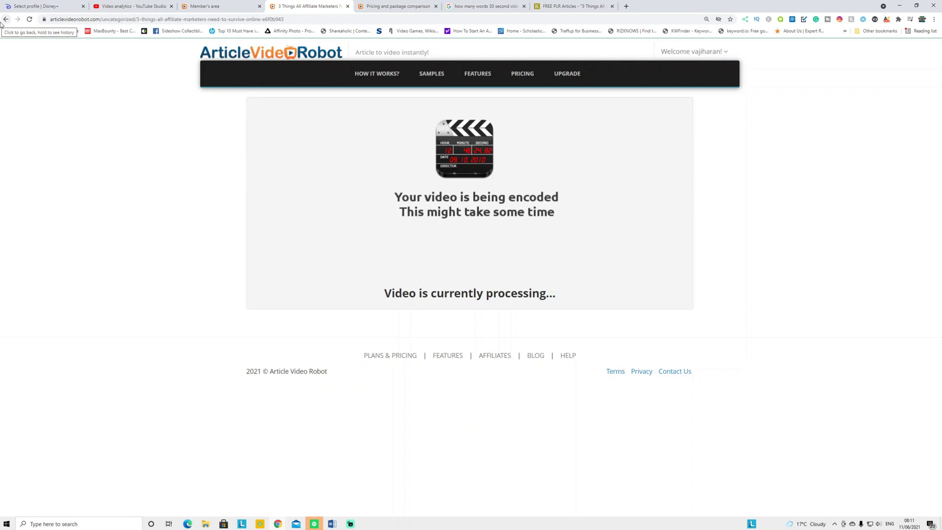
left_click(5, 19)
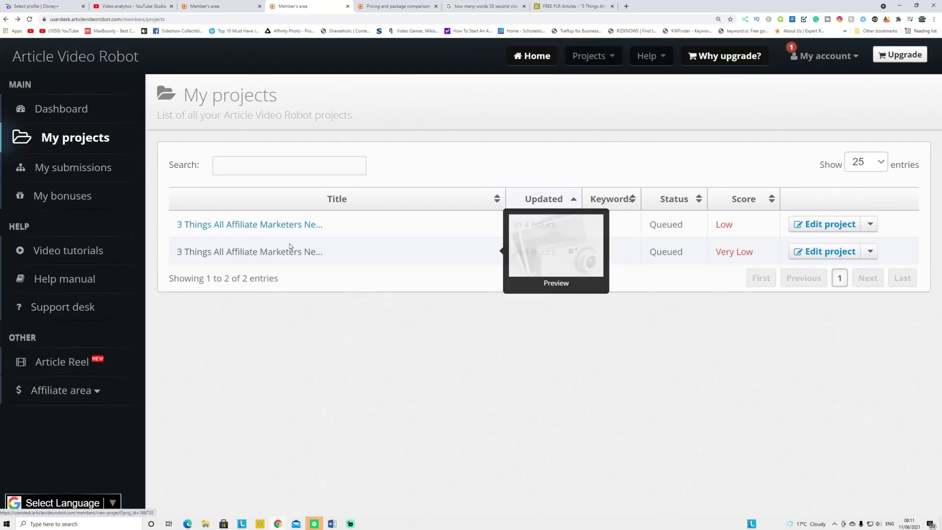
left_click(289, 224)
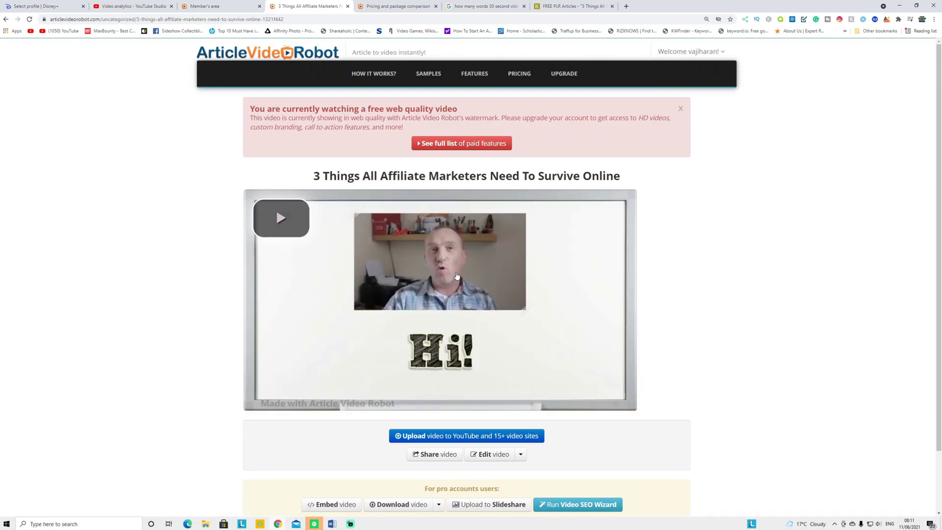
scroll(462, 261, "down", 1)
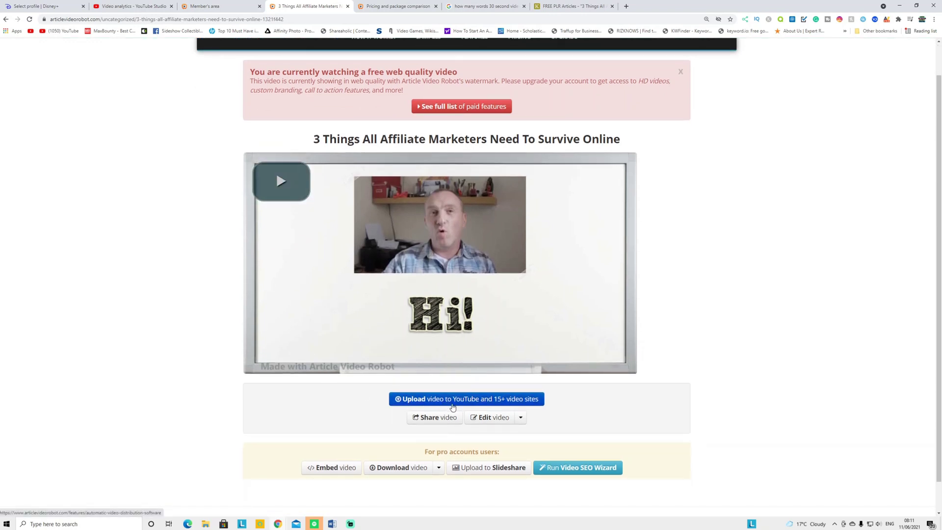
right_click(465, 399)
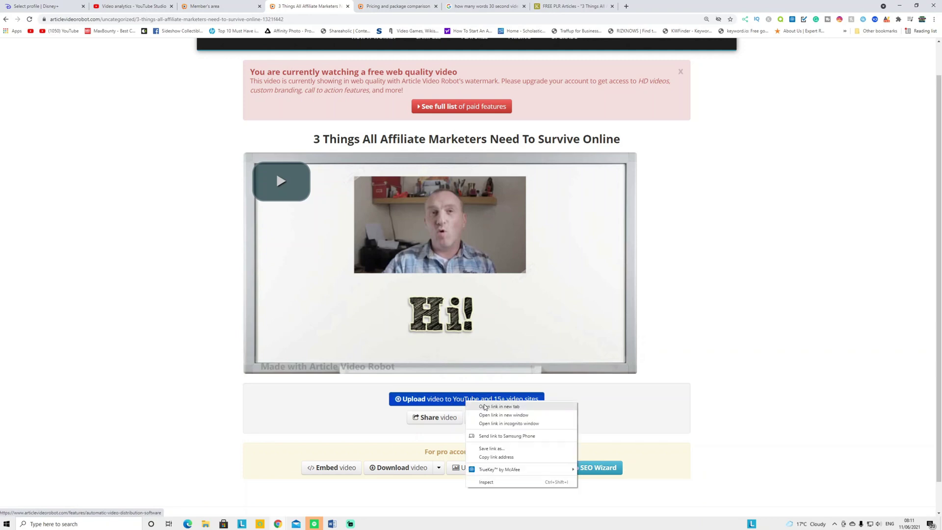
left_click(486, 407)
left_click(371, 6)
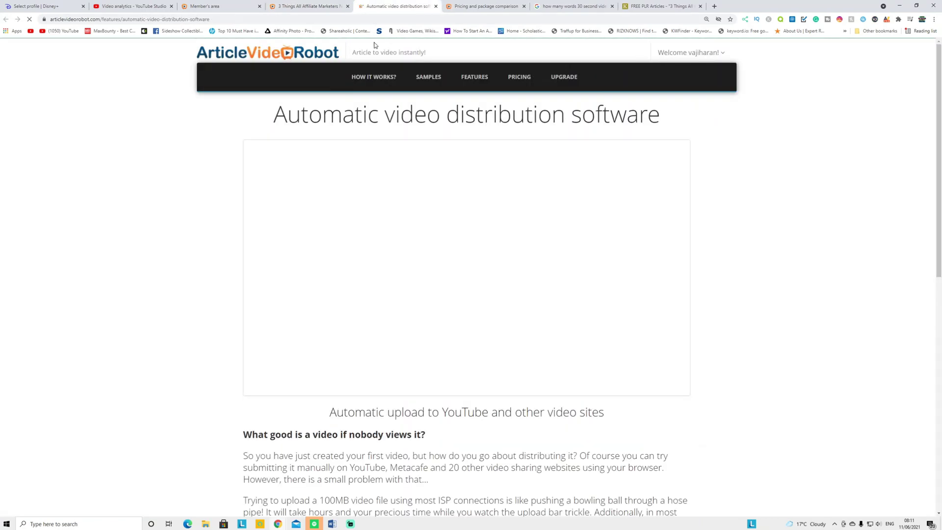
scroll(475, 309, "down", 7)
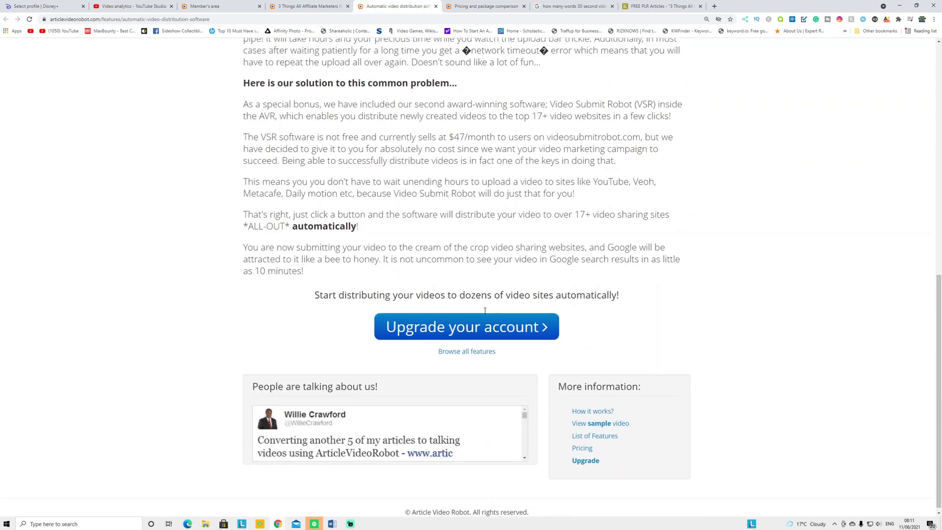
scroll(475, 273, "up", 5)
scroll(475, 274, "up", 2)
left_click(464, 267)
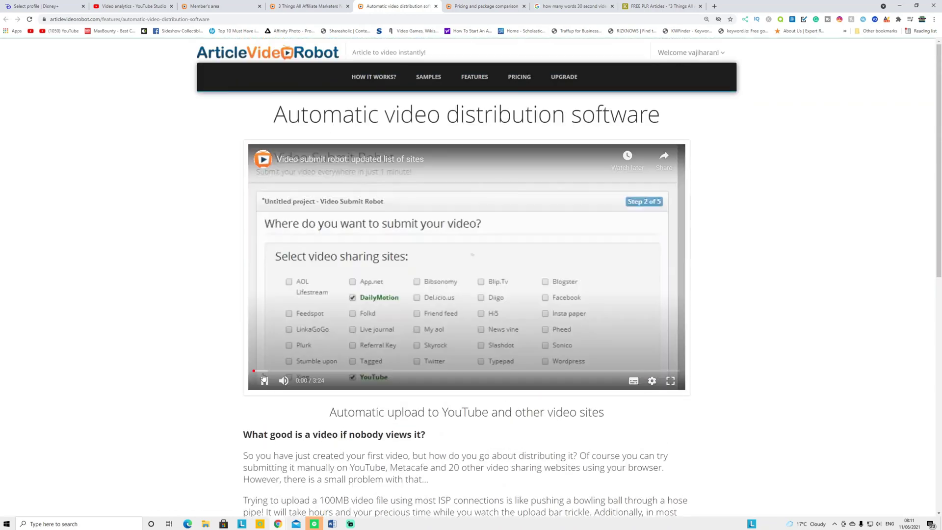
left_click(265, 381)
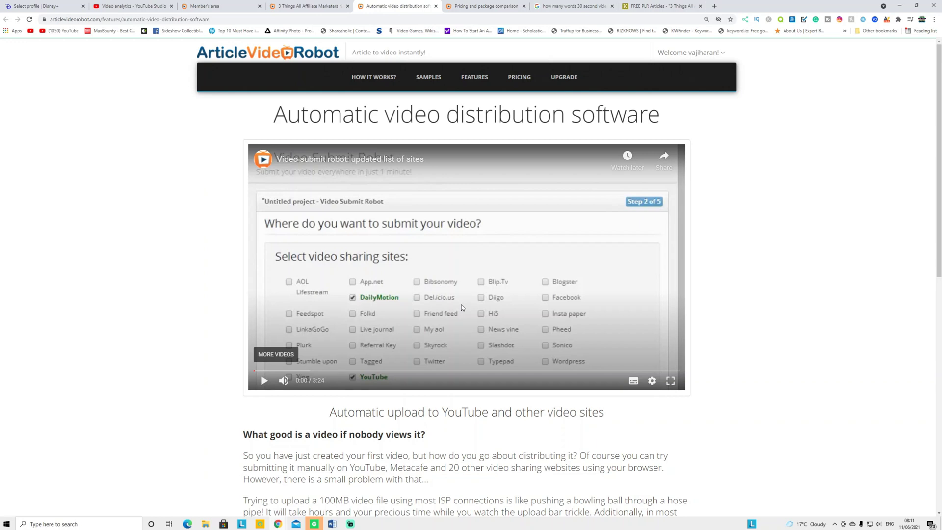
left_click(317, 6)
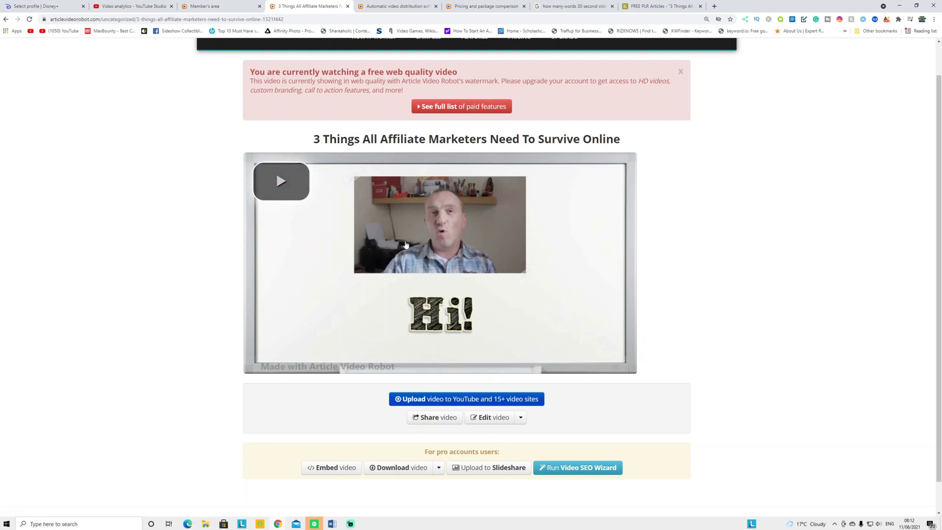
Start the watermarked article video playing.
right_click(406, 244)
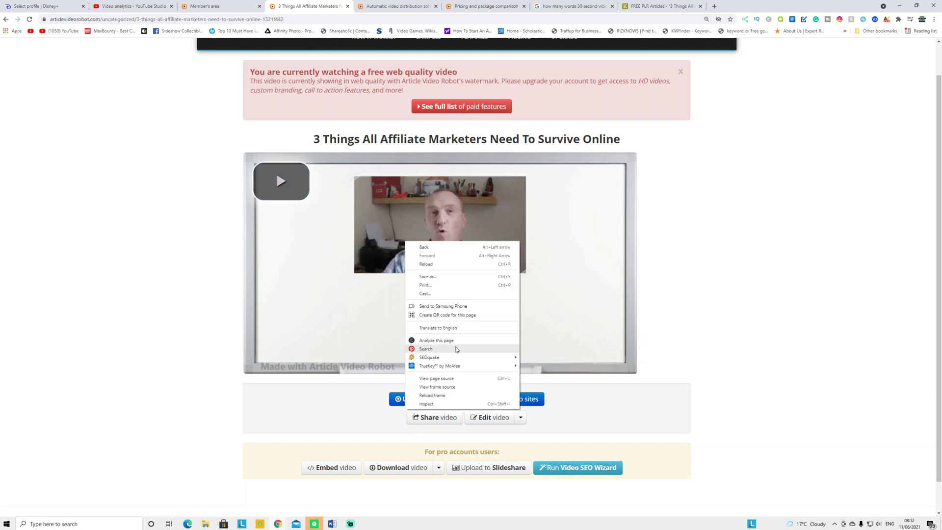
right_click(322, 300)
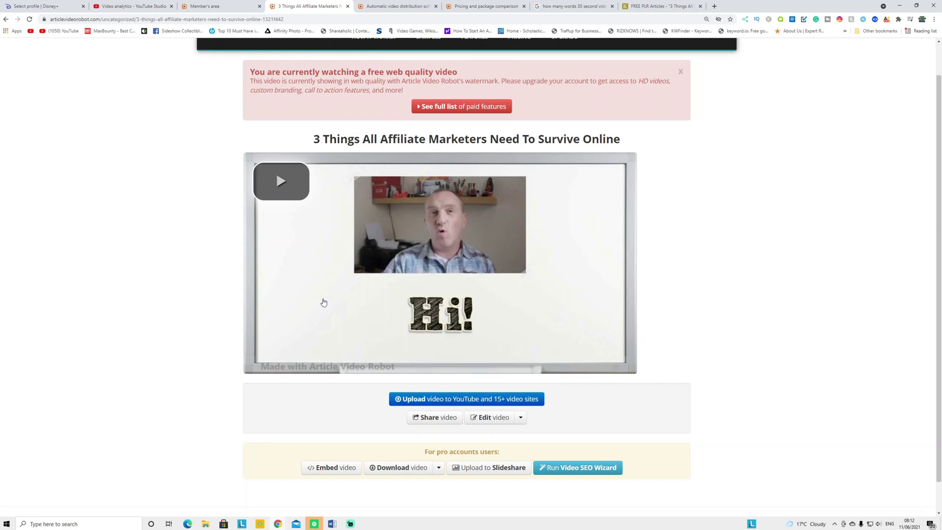
left_click(284, 176)
right_click(284, 176)
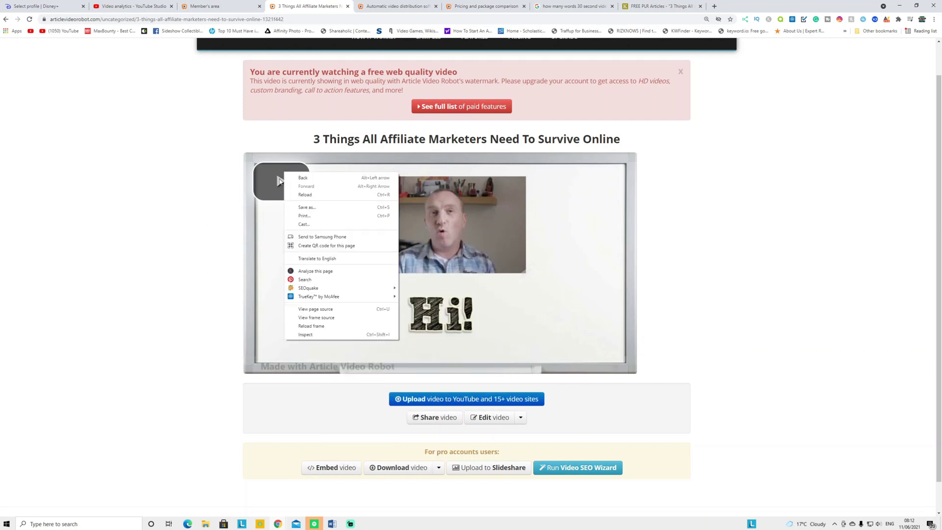
left_click(443, 290)
Choose 'Save video as...' to save the video as an MP4 in Downloads.
right_click(443, 290)
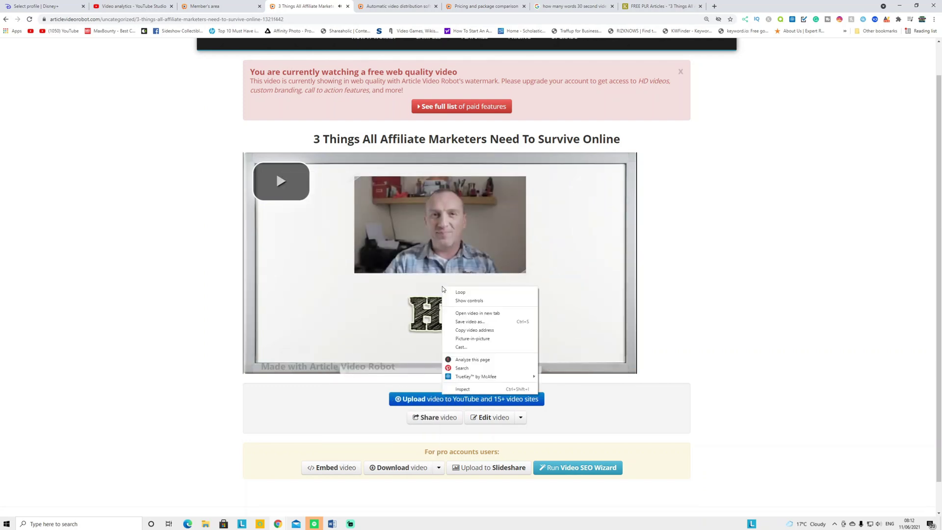
left_click(322, 227)
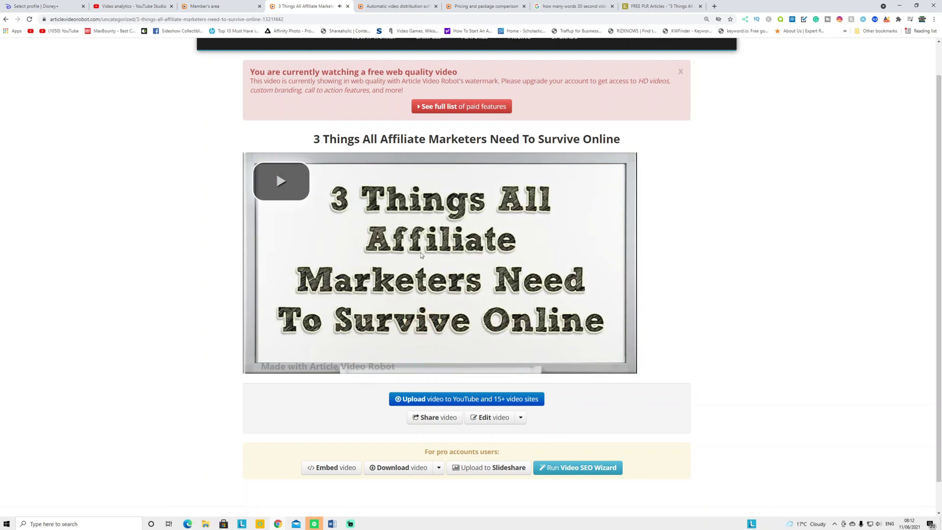
right_click(421, 255)
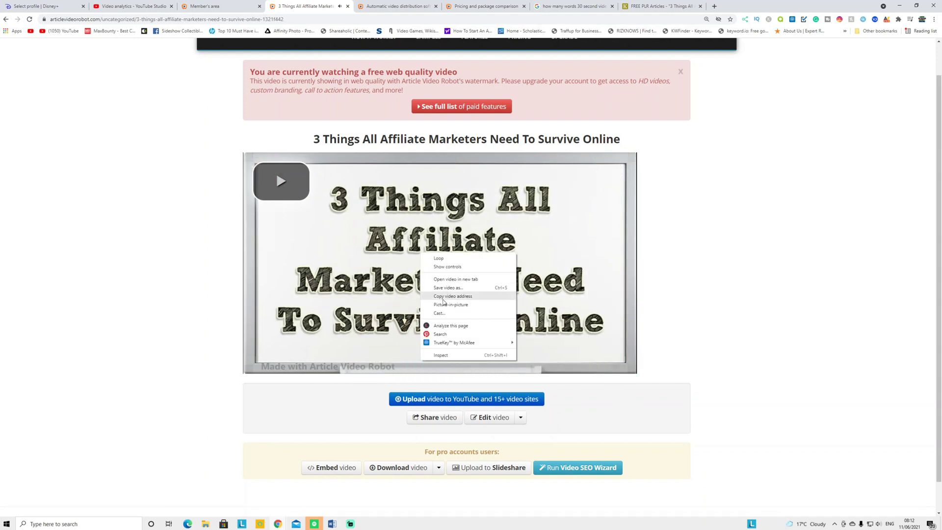
left_click(444, 290)
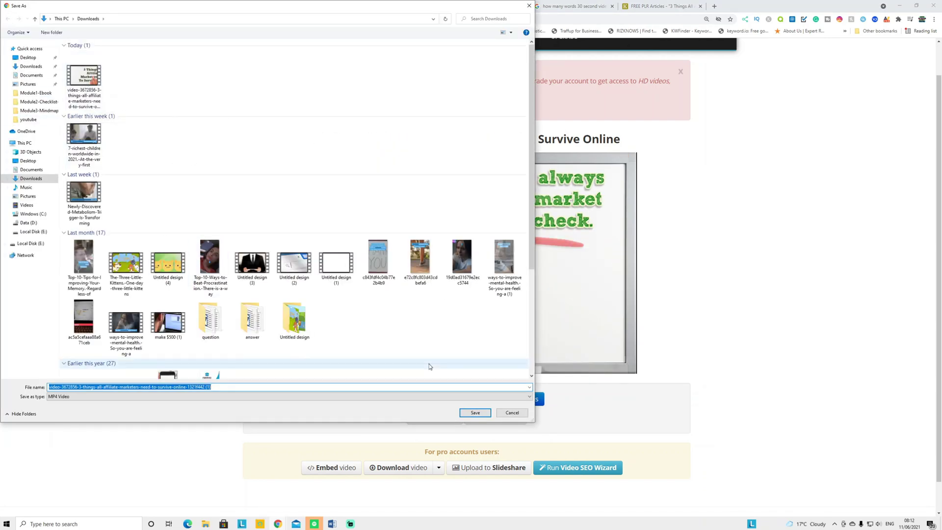
Cancel the Save As dialog and play the downloaded article video from File Explorer's Downloads folder.
left_click(512, 412)
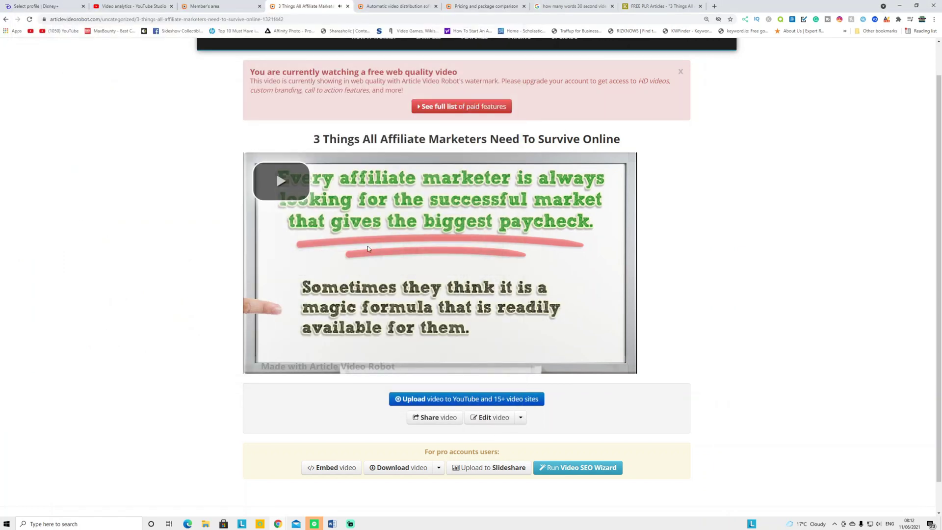
left_click(204, 524)
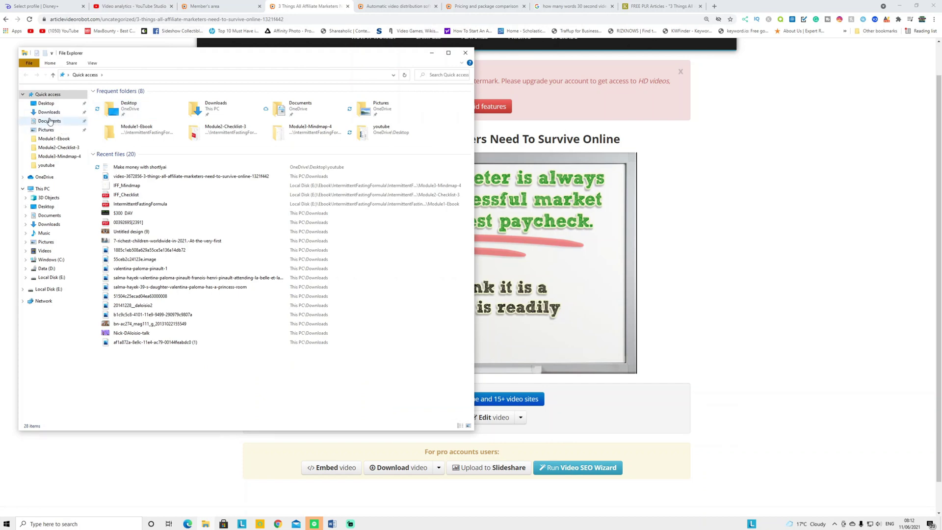
left_click(48, 114)
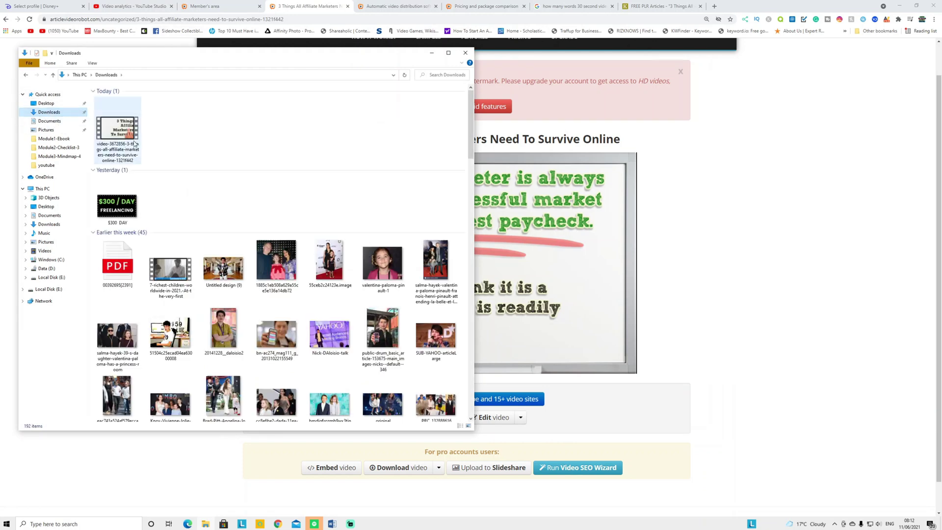
double_click(114, 137)
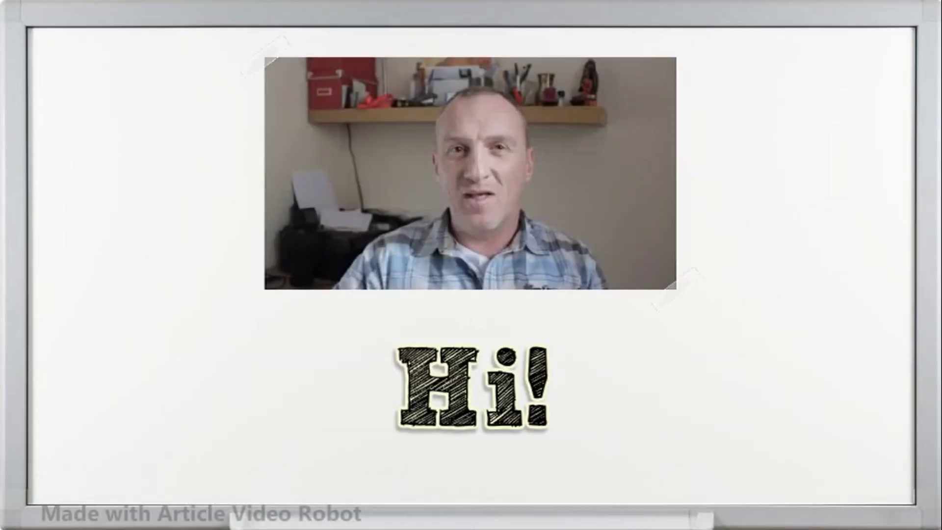
Pause the watermarked video after the intro and close the Movies & TV player.
left_click(373, 47)
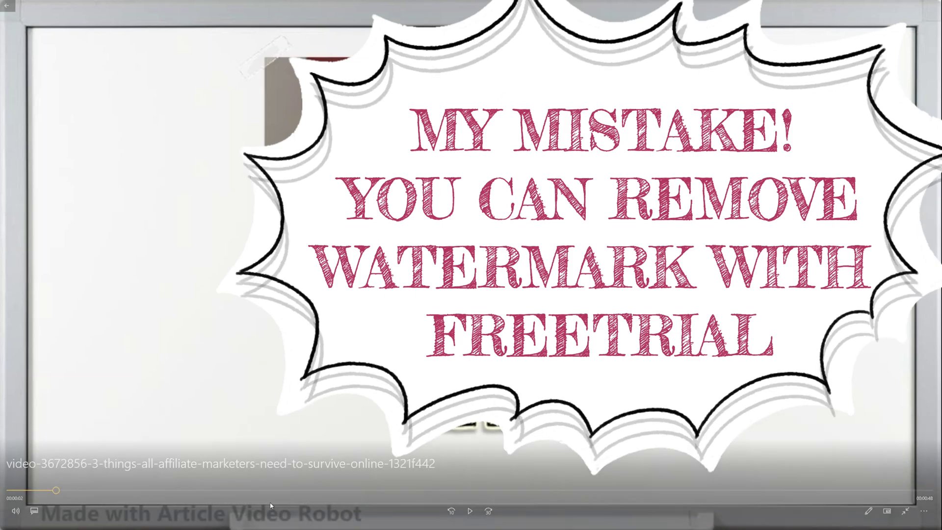
key("alt+F4")
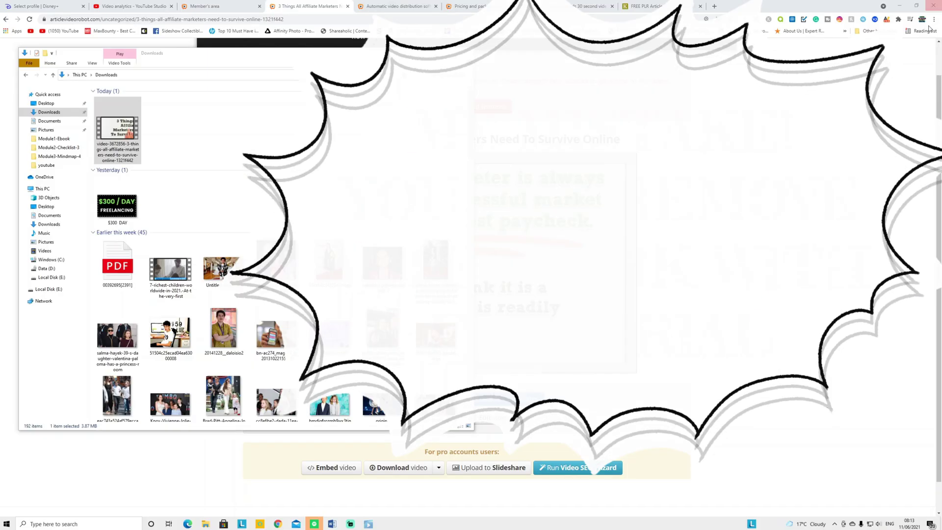
Close File Explorer and show the pricing comparison, where the trial Lite plan caps videos at 30 seconds.
left_click(465, 53)
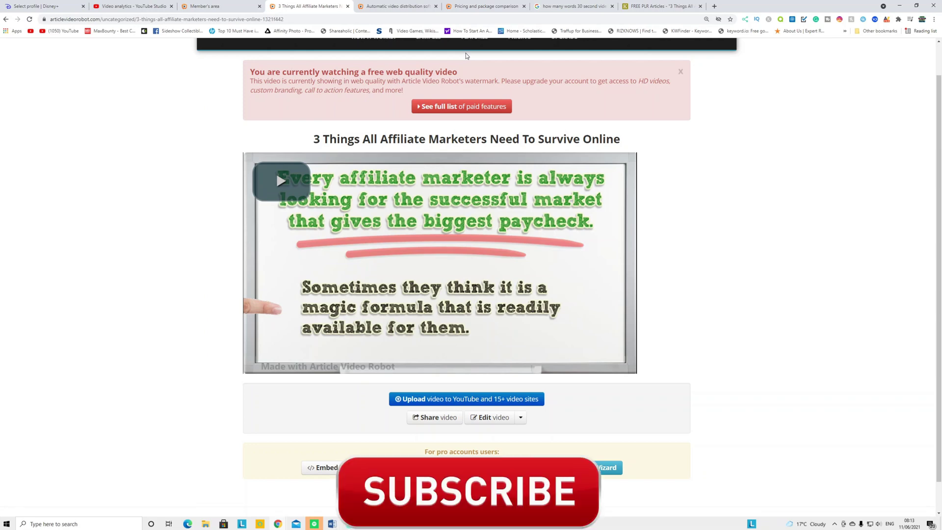
left_click(397, 6)
left_click(491, 5)
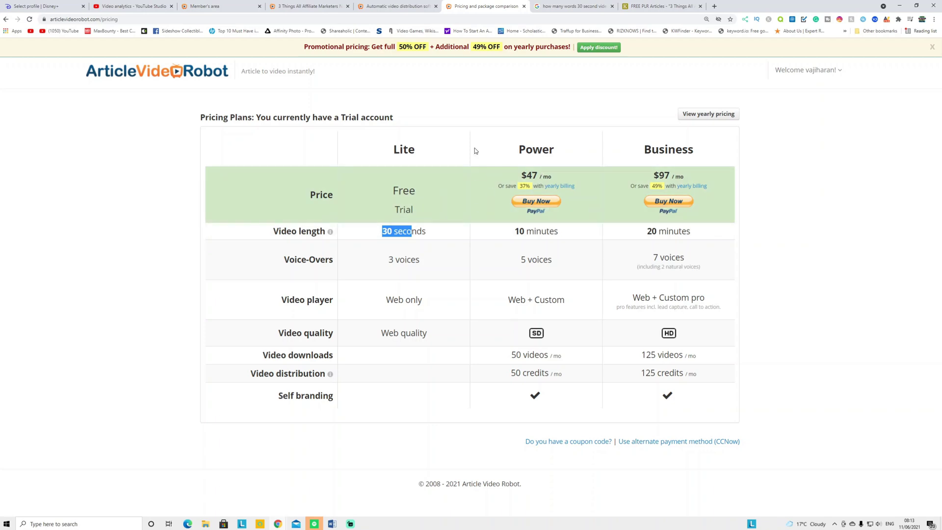
Return to the 'Automatic video distribution software' tab showing the video submit robot demo.
left_click(398, 6)
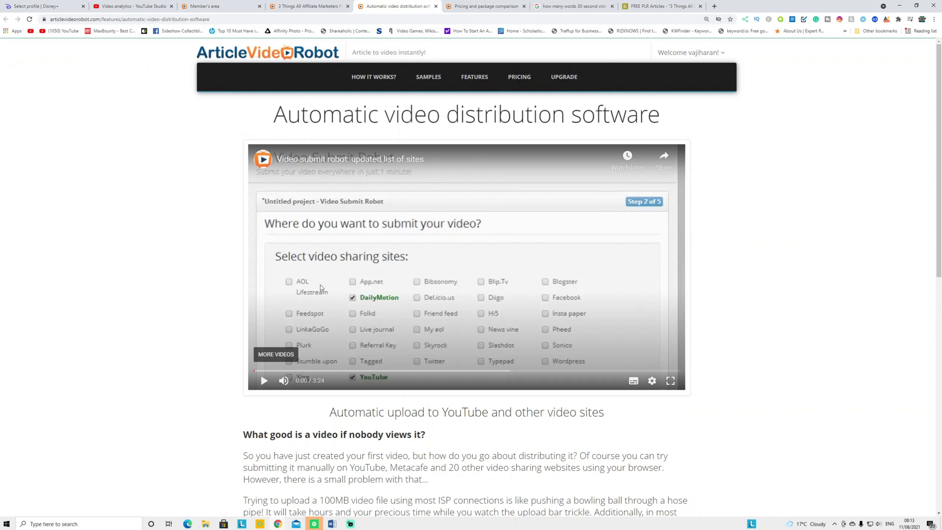